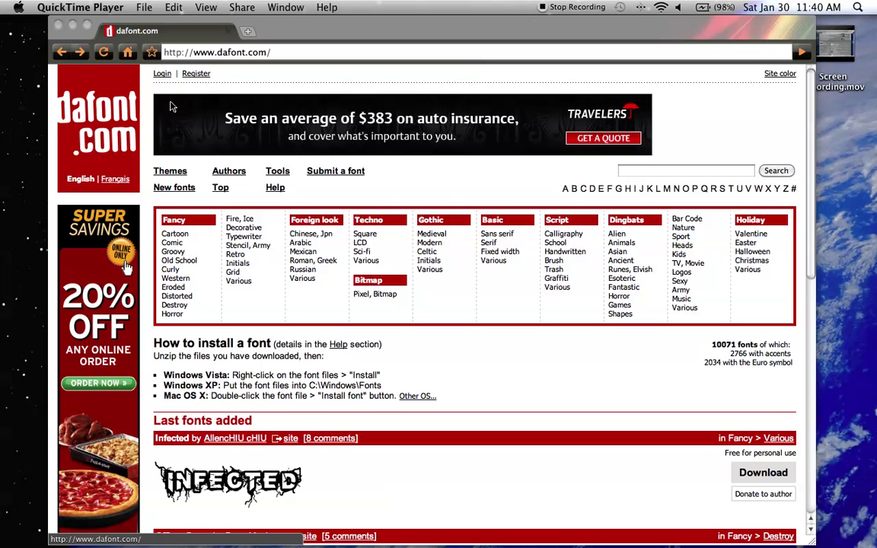
- View the Infected font's detail page, then go back to the dafont home page
scroll(470, 388, down, 5)
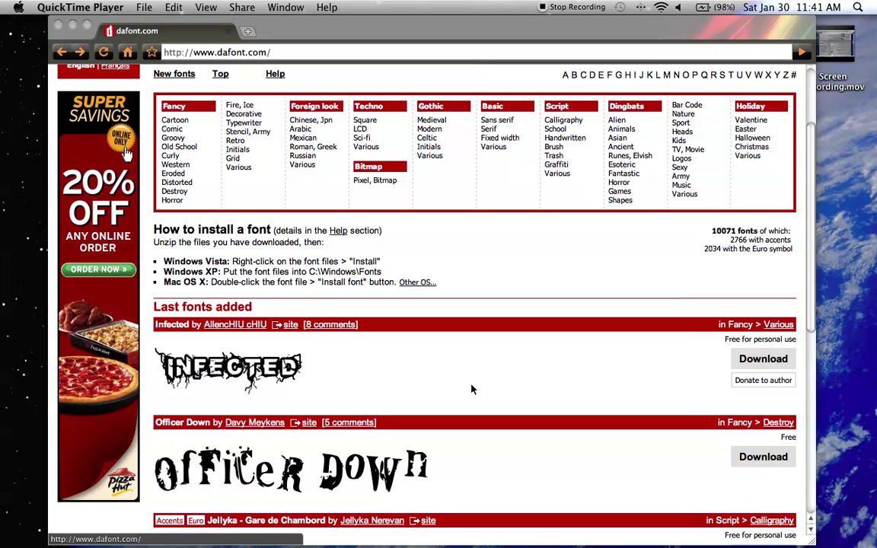
scroll(444, 278, down, 10)
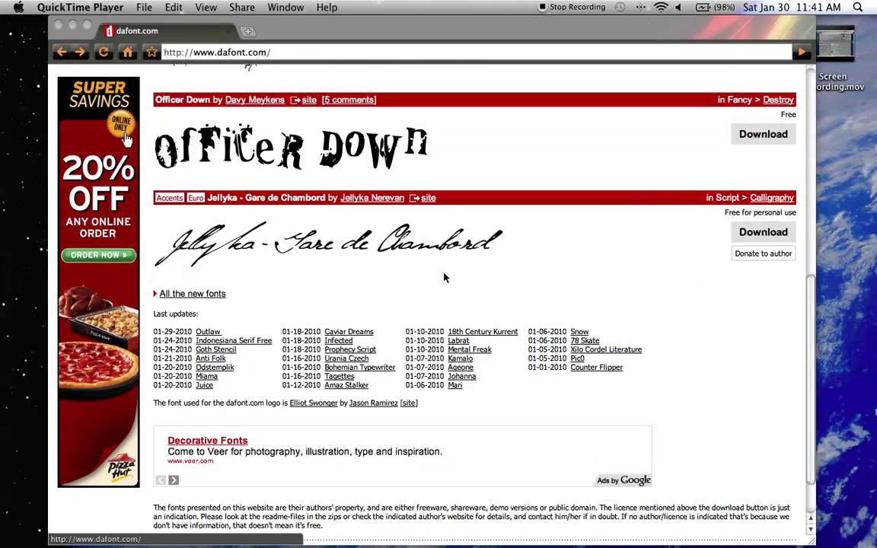
scroll(444, 277, up, 13)
scroll(256, 329, down, 5)
click(256, 329)
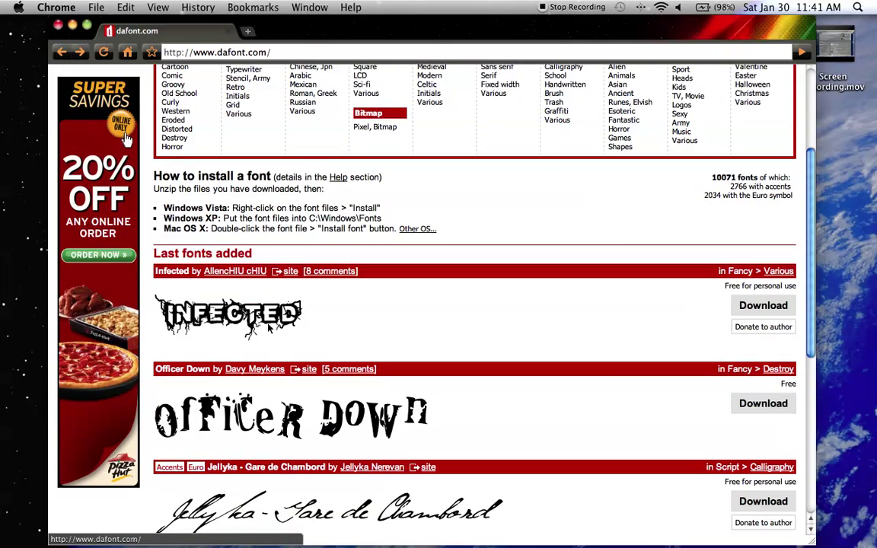
click(257, 329)
scroll(395, 371, down, 5)
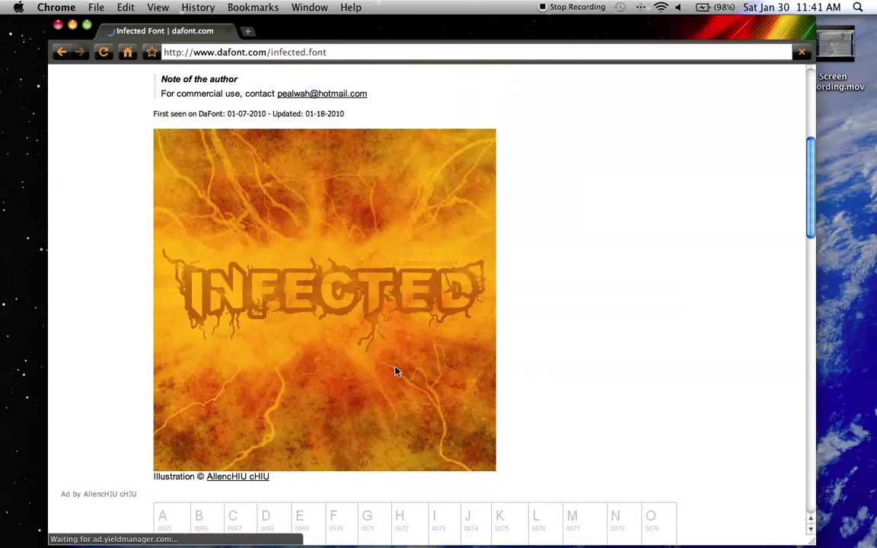
scroll(395, 371, up, 9)
key(super+bracketleft)
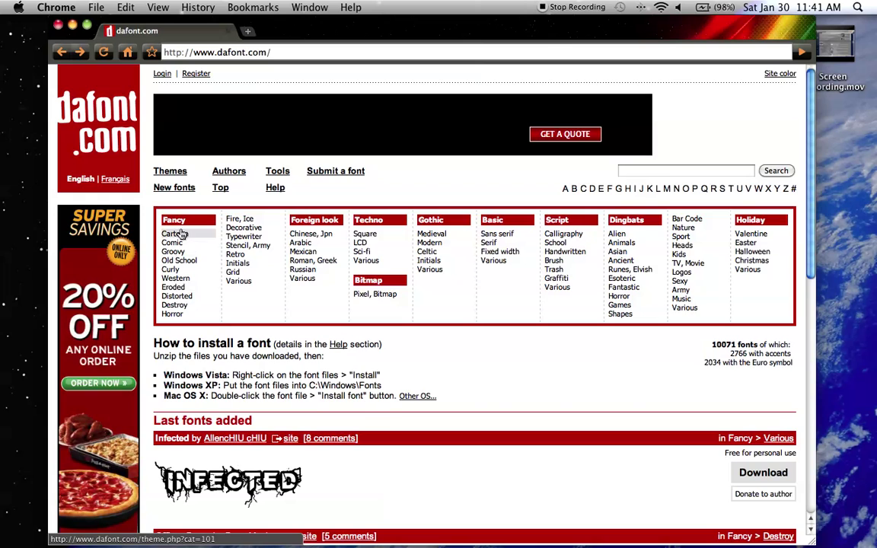
- Browse the Fancy > Distorted font category listing
click(177, 297)
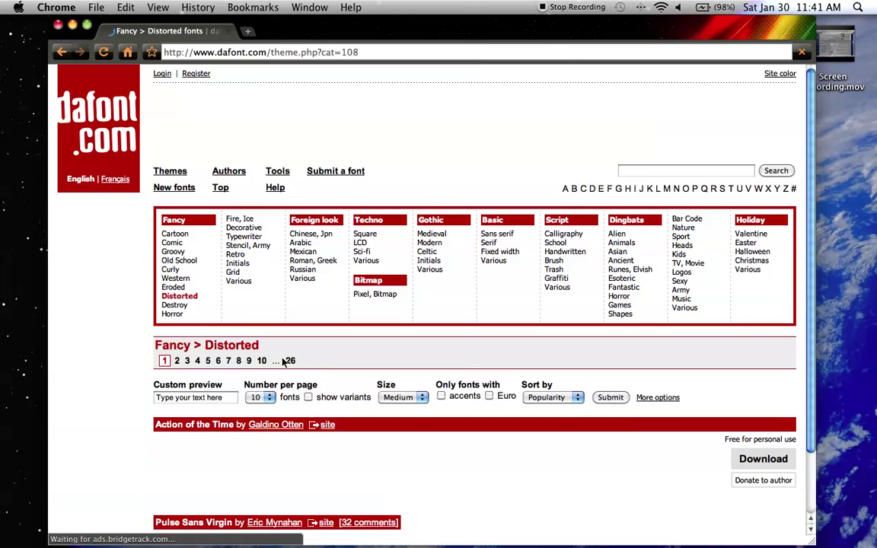
scroll(323, 386, down, 8)
scroll(324, 386, down, 15)
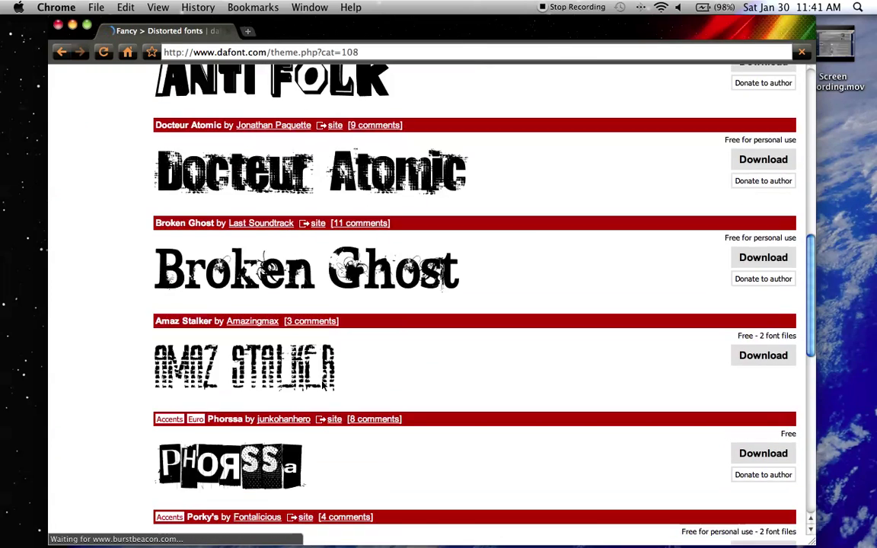
scroll(325, 387, up, 20)
scroll(323, 386, up, 2)
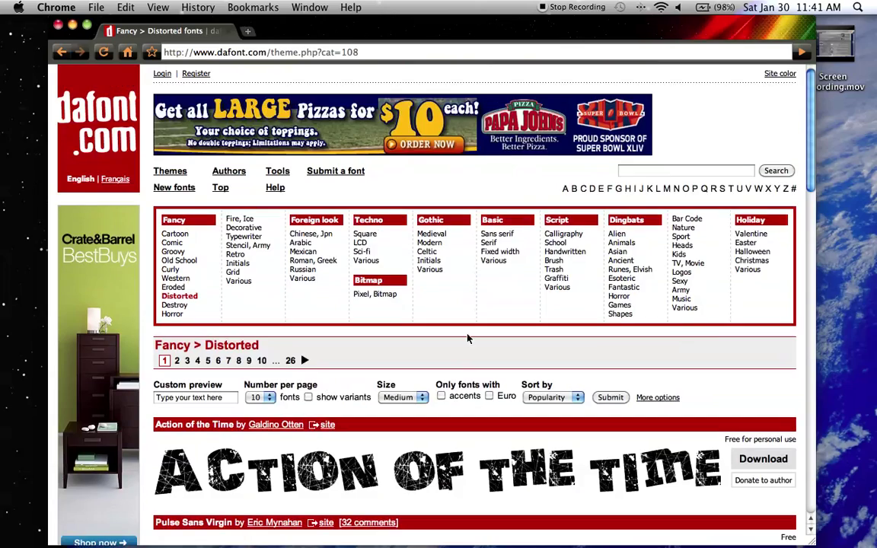
- Browse the Dingbats > Logos font category listing
click(683, 272)
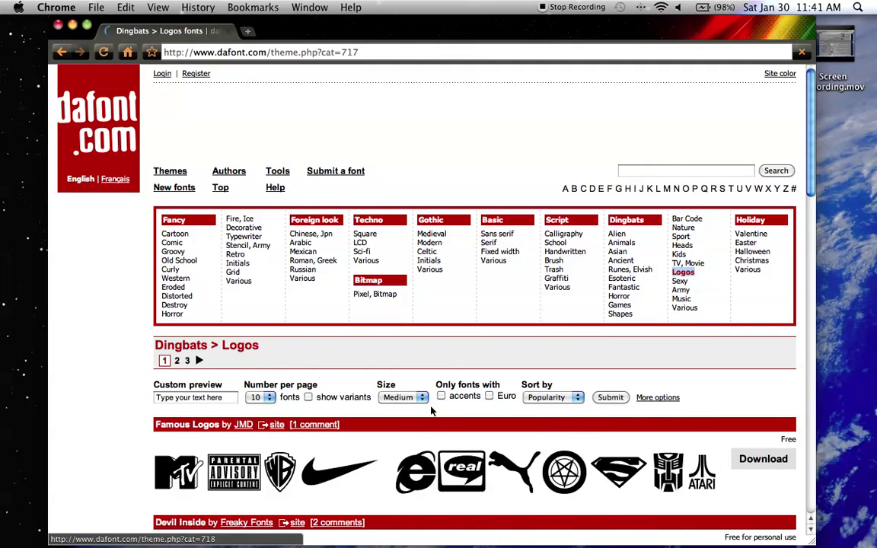
scroll(518, 366, down, 8)
scroll(431, 411, down, 2)
scroll(431, 411, down, 9)
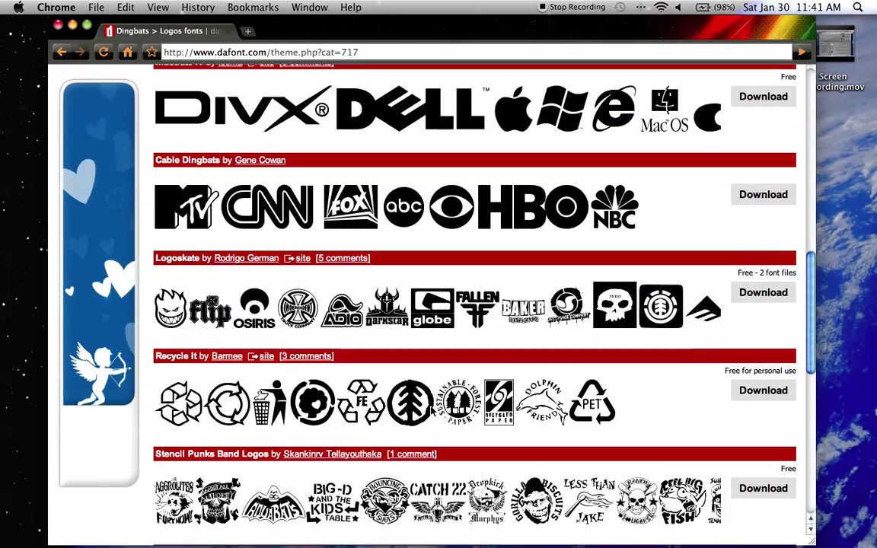
scroll(431, 411, up, 4)
scroll(431, 412, down, 6)
scroll(431, 412, down, 3)
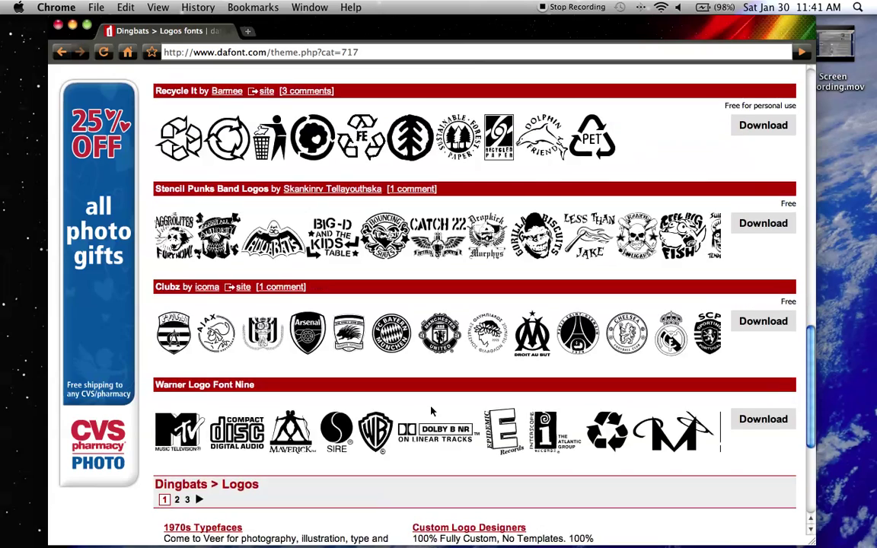
scroll(389, 361, up, 15)
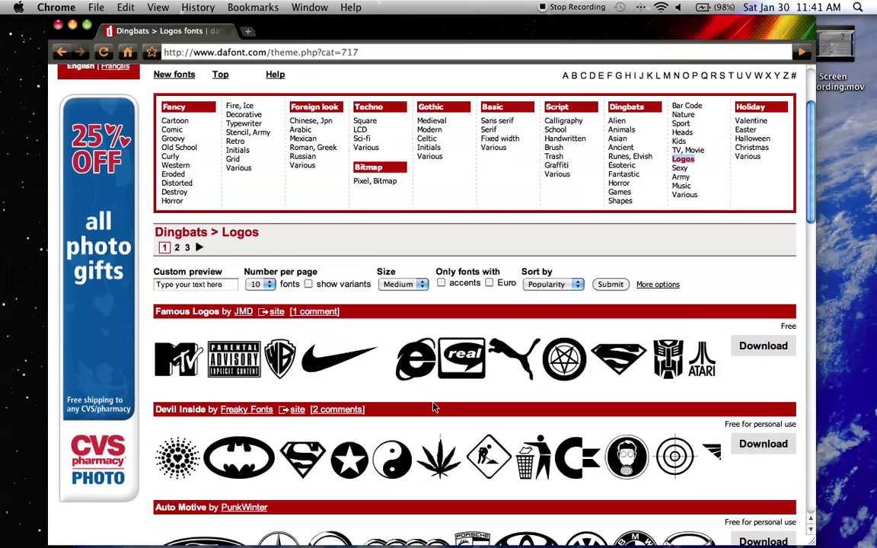
- Browse the Gothic > Modern font category listing
click(431, 131)
scroll(363, 349, down, 10)
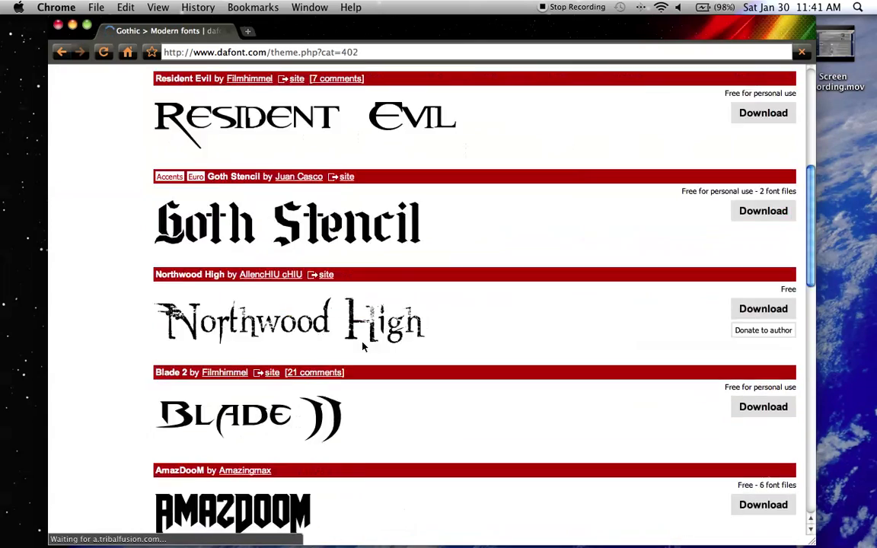
scroll(363, 349, up, 10)
scroll(363, 349, down, 6)
scroll(363, 348, down, 10)
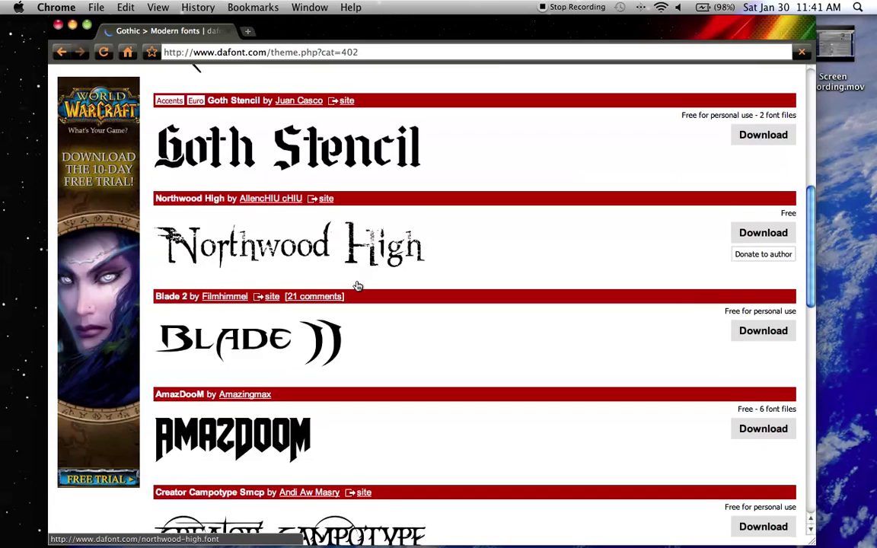
scroll(358, 287, up, 15)
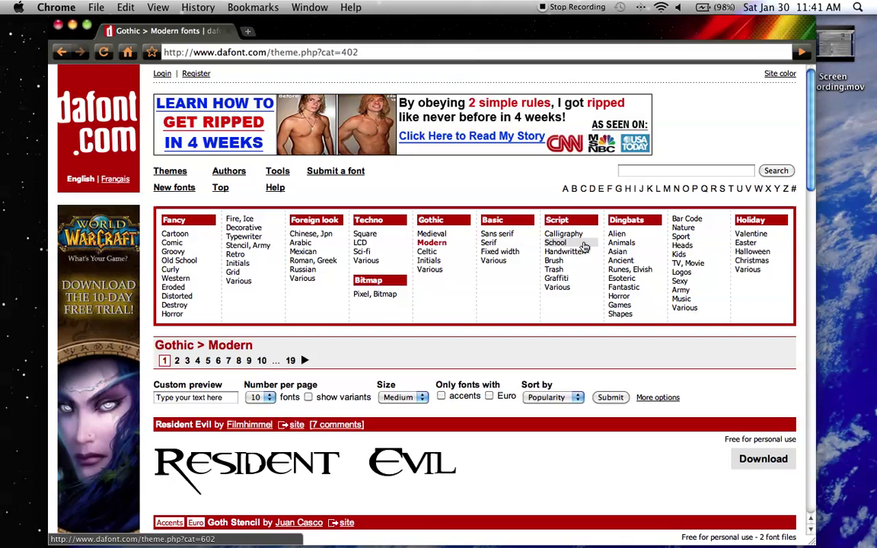
- Browse the Holiday > Halloween font category listing
click(762, 252)
scroll(427, 344, down, 10)
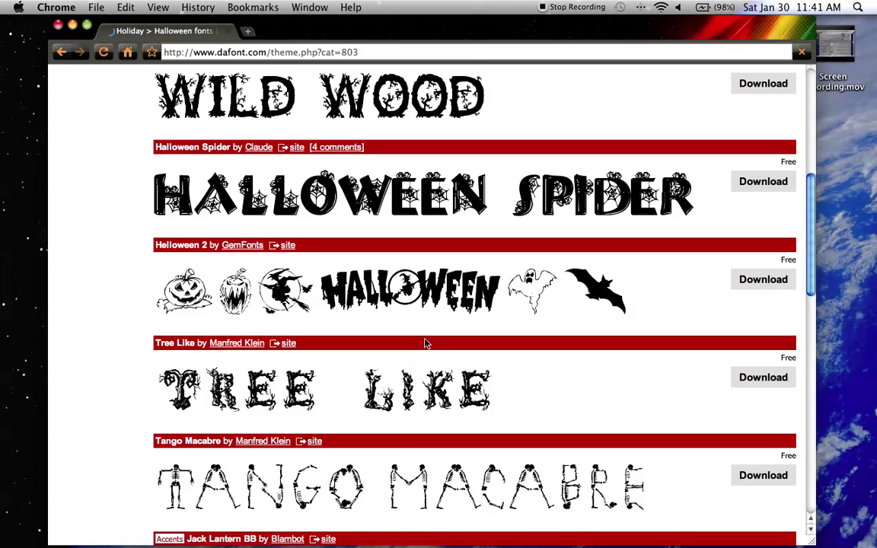
scroll(427, 344, up, 10)
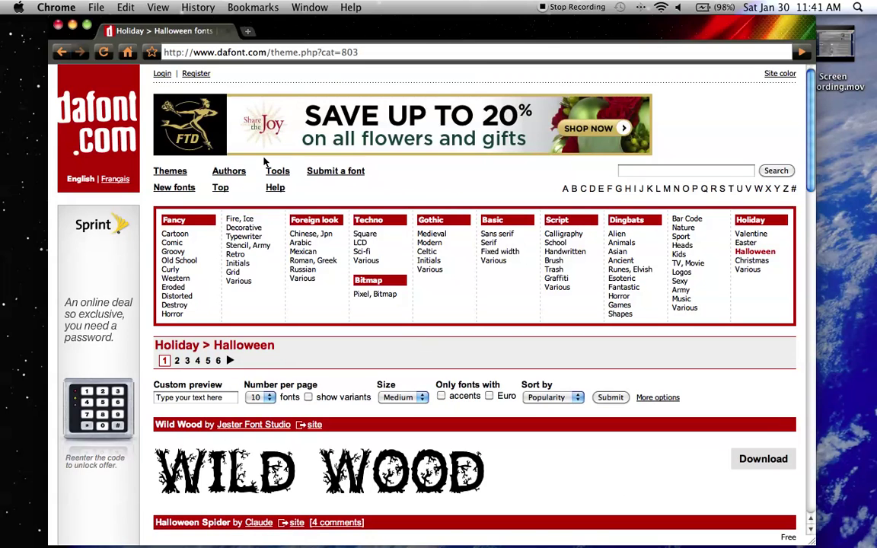
- Browse the Fancy > Old School font category listing
click(180, 260)
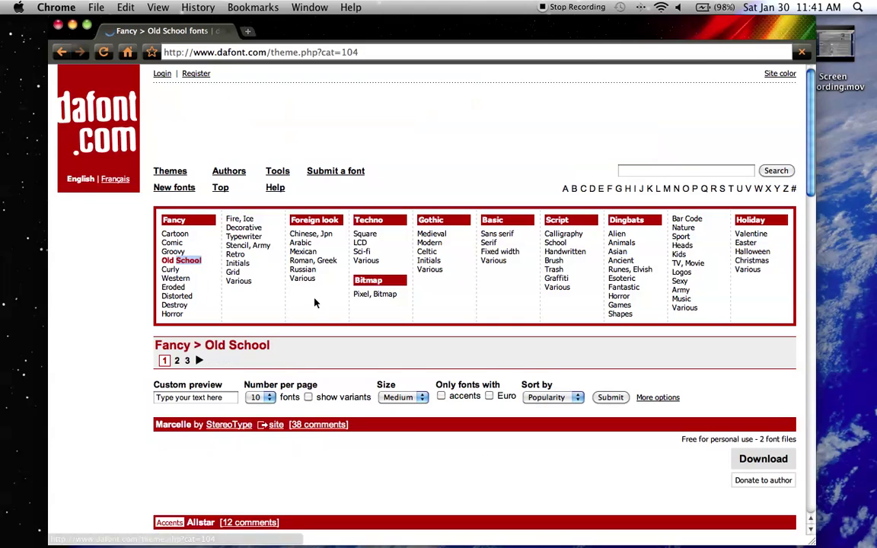
scroll(315, 303, down, 10)
scroll(315, 303, down, 15)
scroll(315, 304, up, 20)
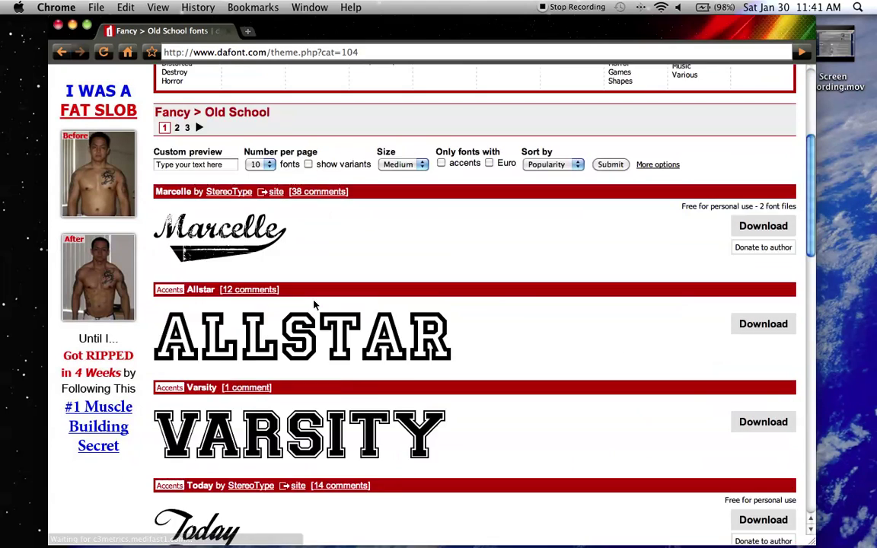
scroll(314, 304, up, 5)
- Open the Marcelle font's detail page
click(174, 425)
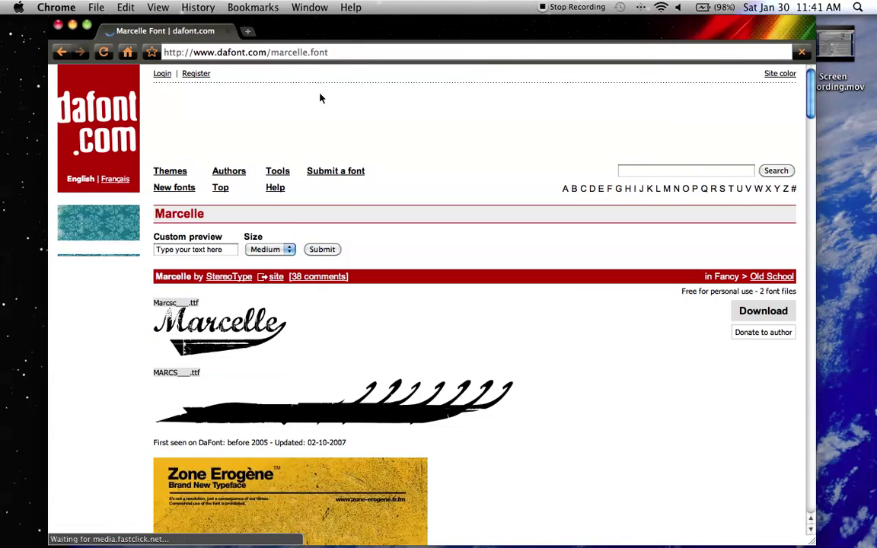
triple_click(335, 54)
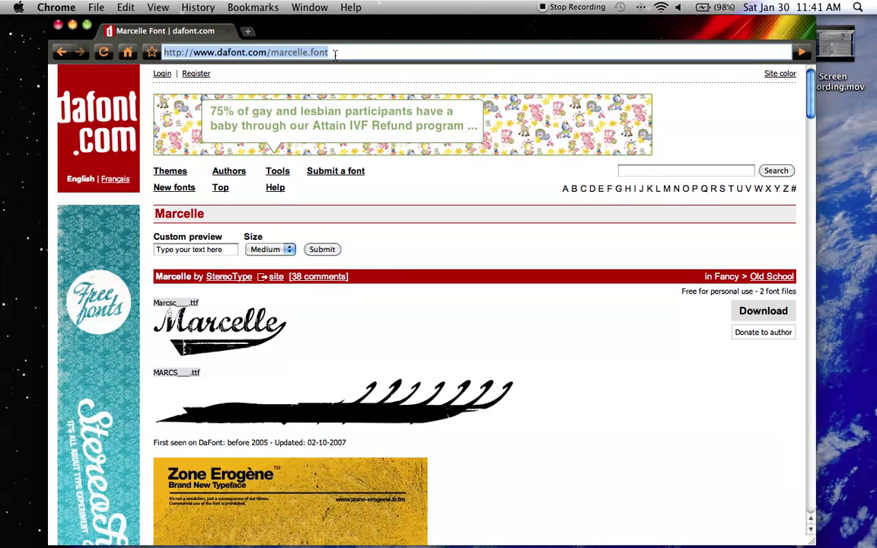
click(386, 267)
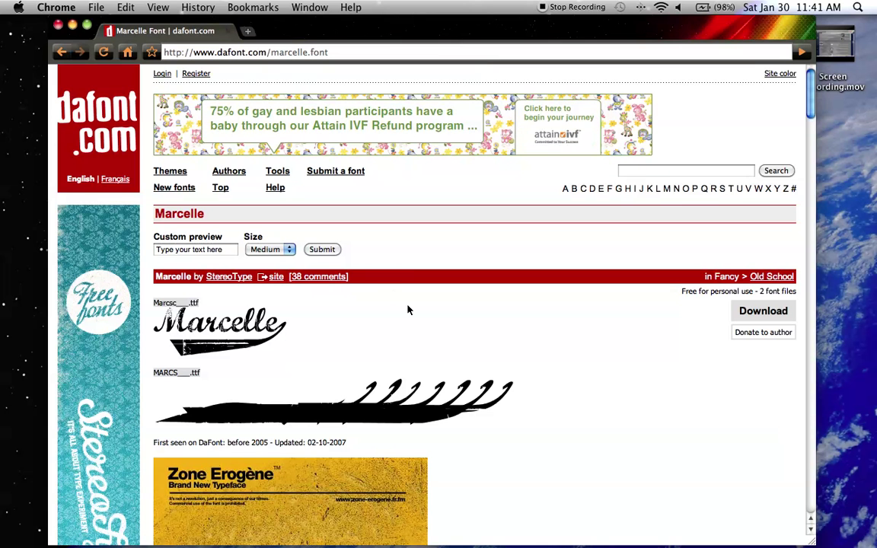
- Preview Marcelle with the custom text 'Ma', then go back to the Old School listing
click(228, 252)
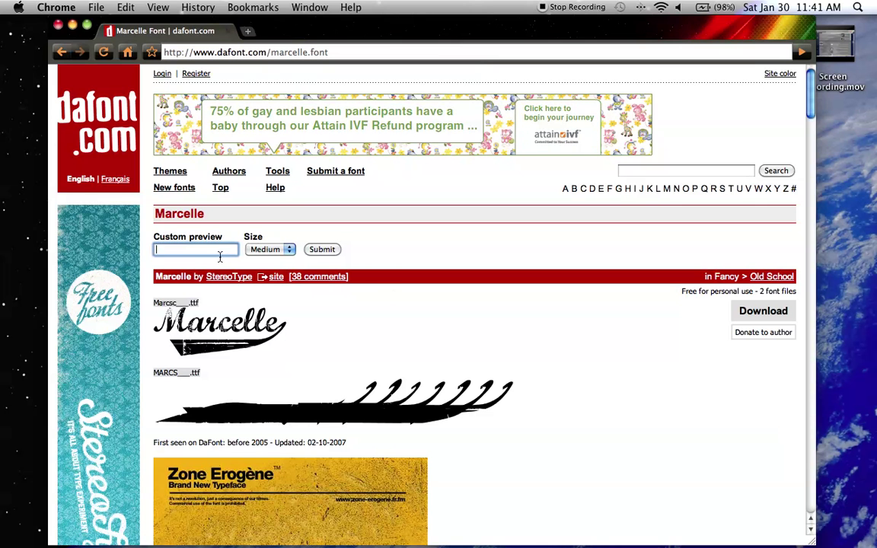
text(MacOSGuruX)
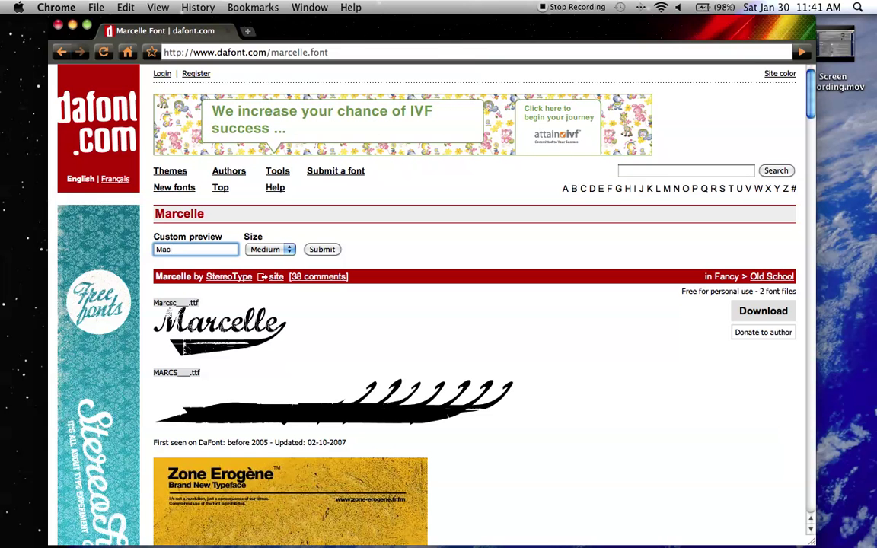
click(320, 250)
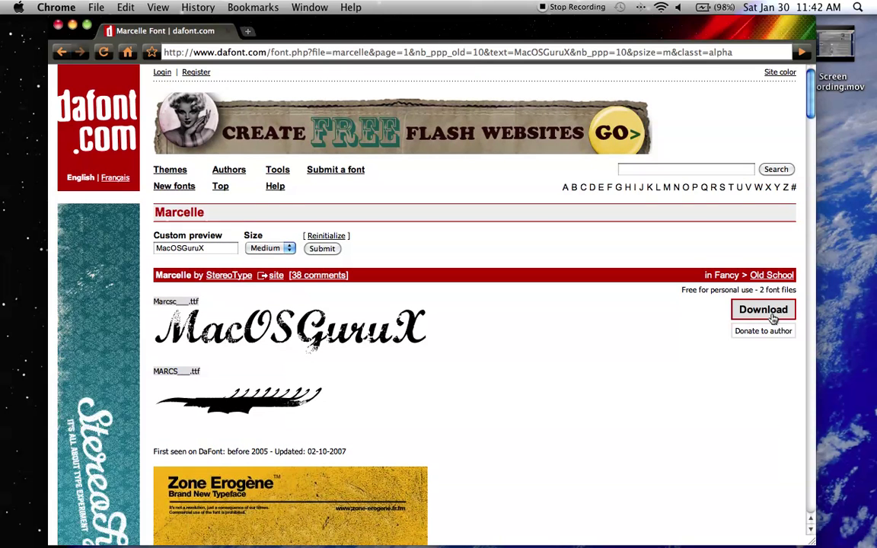
key(super+bracketleft)
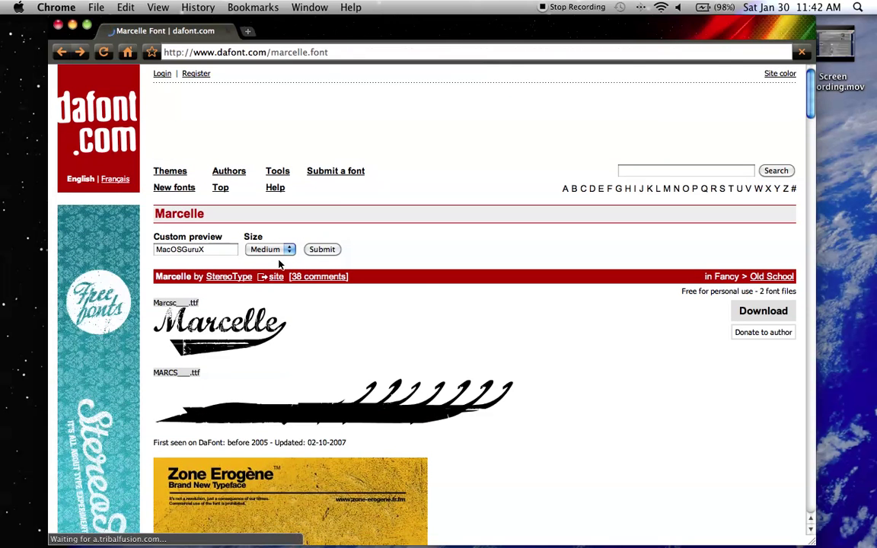
key(super+bracketleft)
- Return to the home page and highlight the Mac OS X and Windows Vista font install lines
key(super+bracketleft)
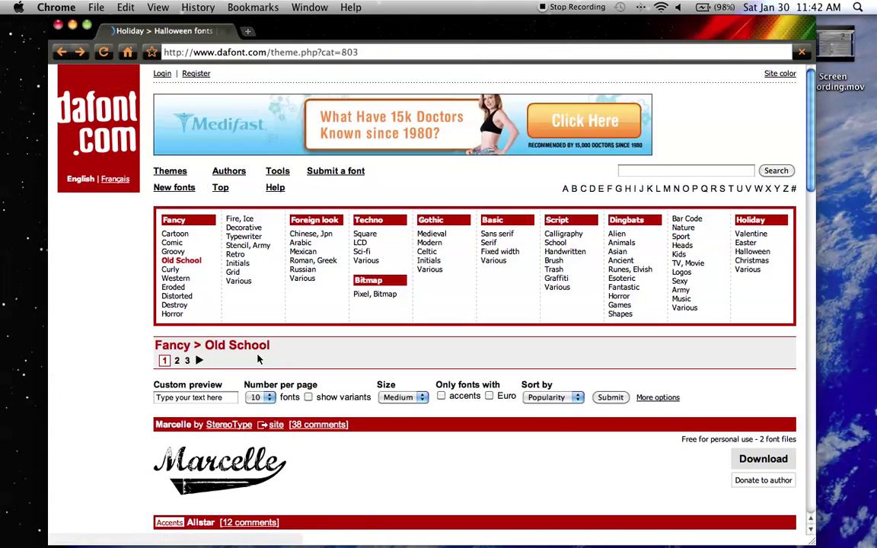
key(super+bracketleft)
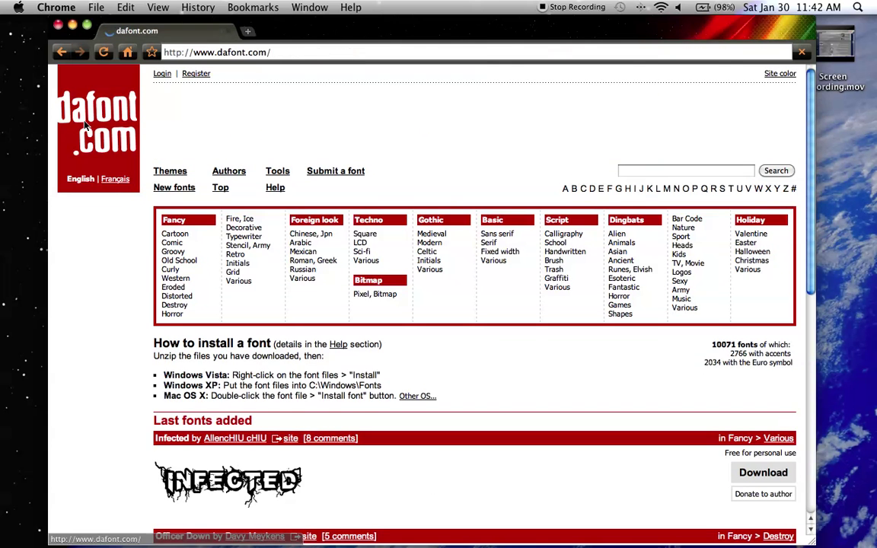
scroll(226, 396, down, 2)
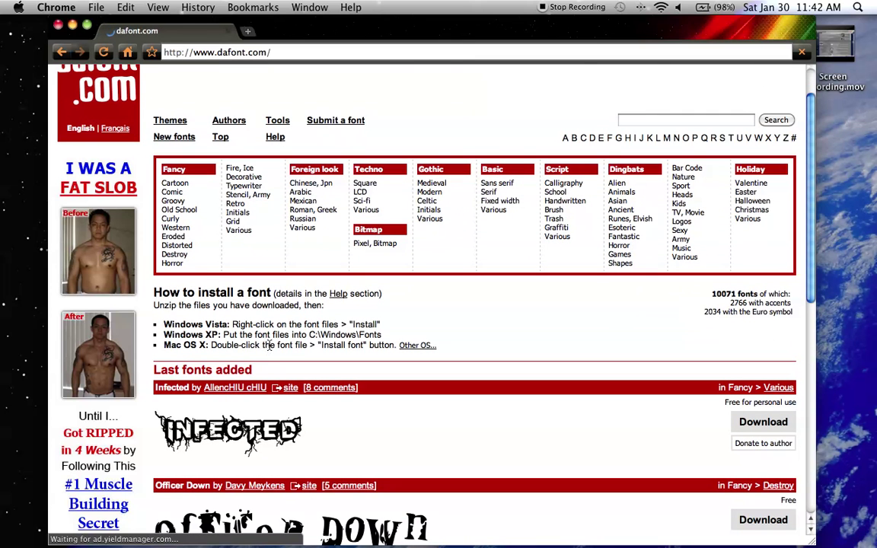
drag(263, 345, 373, 349)
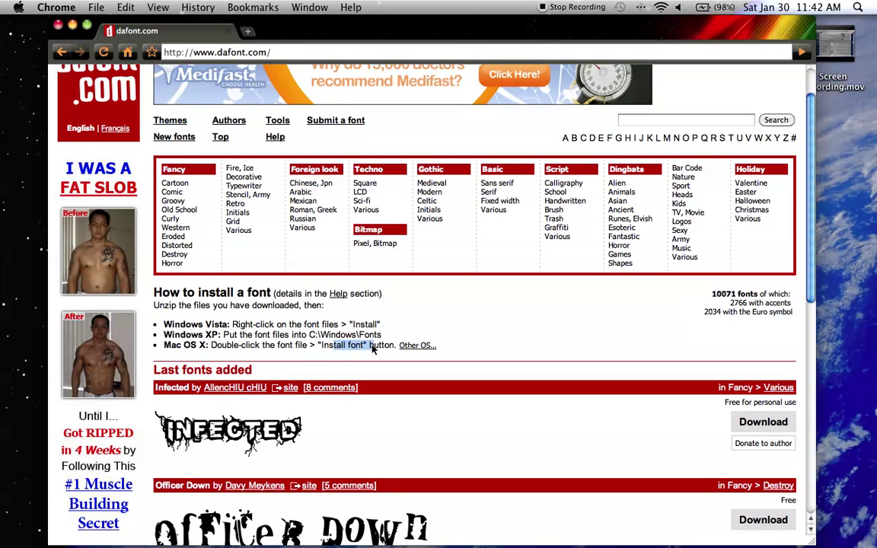
drag(237, 335, 384, 328)
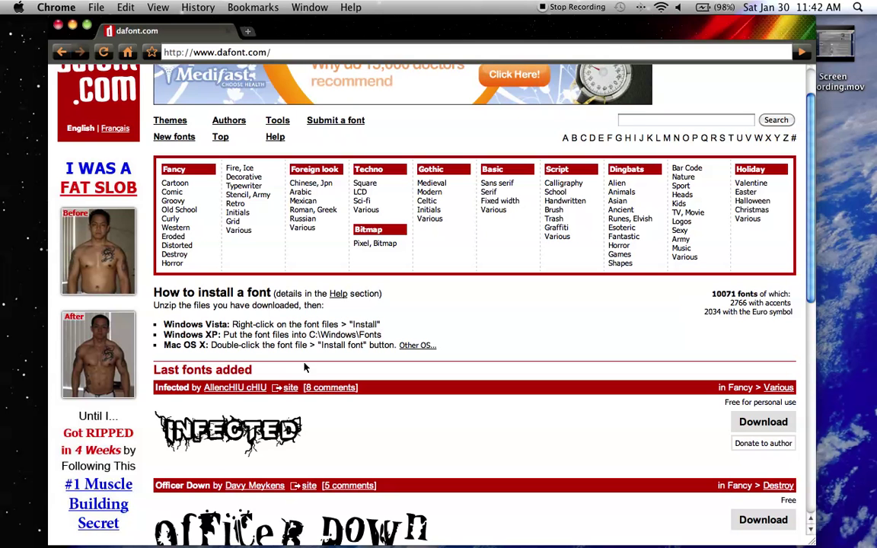
click(636, 358)
triple_click(343, 345)
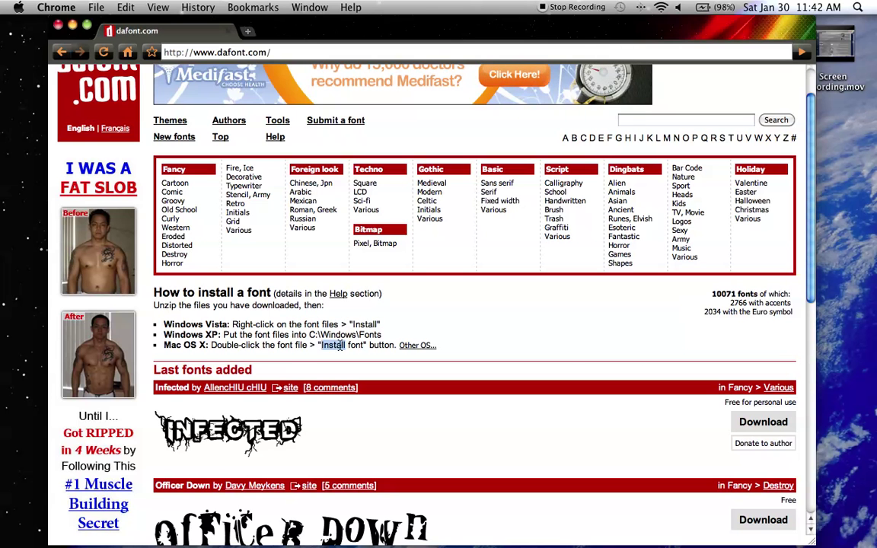
triple_click(293, 324)
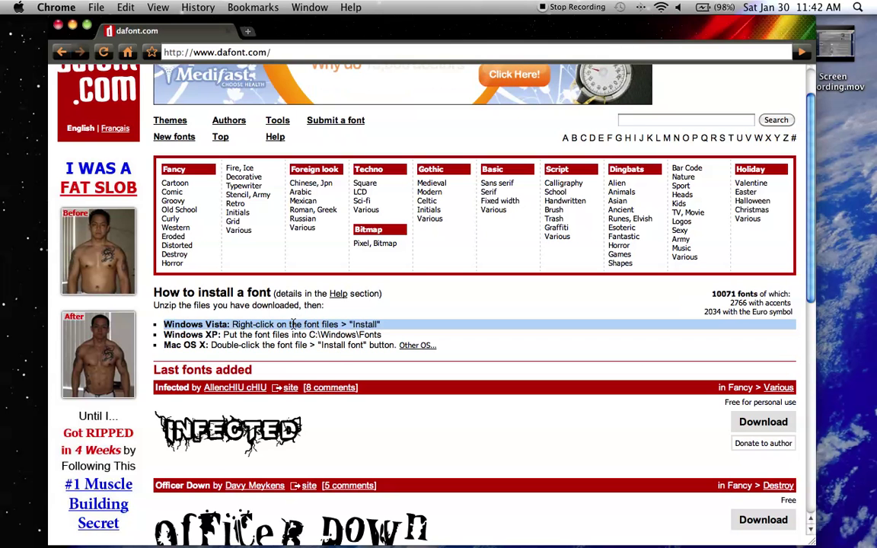
triple_click(251, 346)
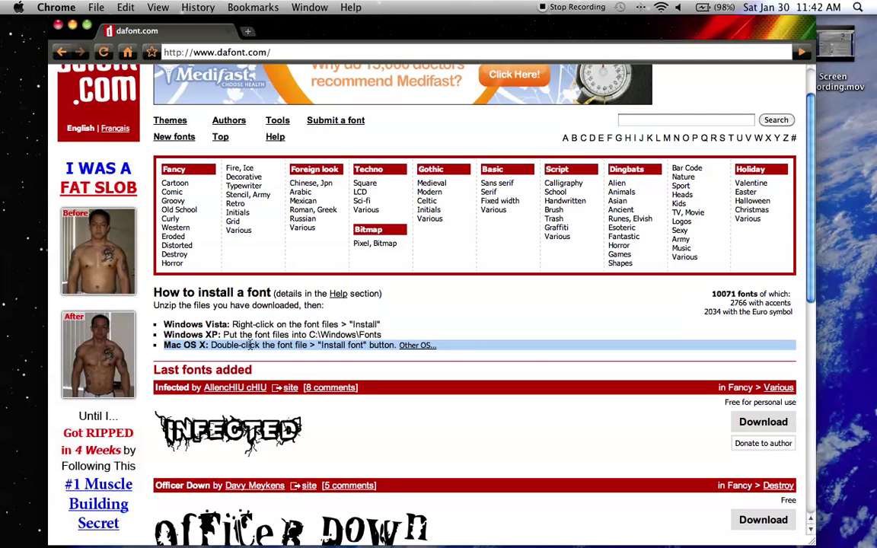
click(533, 347)
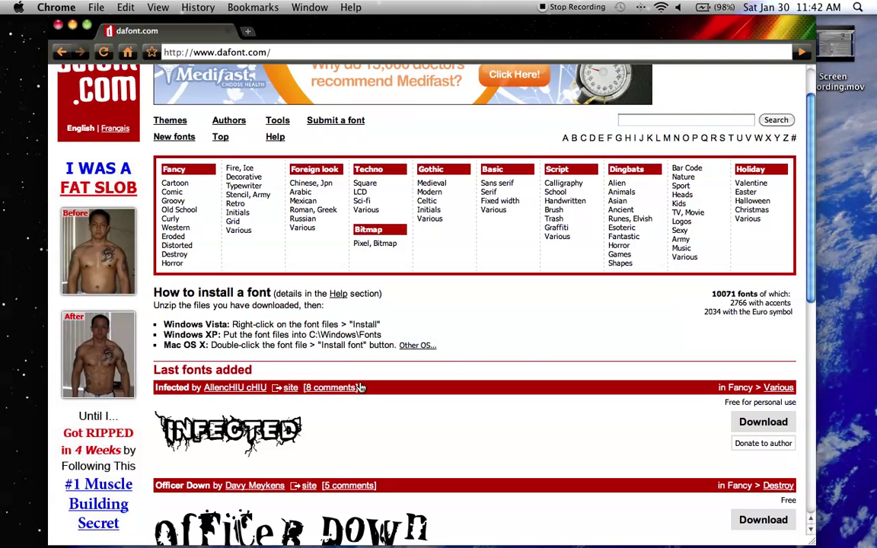
- Download the Infected font from its dafont page as infected.zip
click(252, 431)
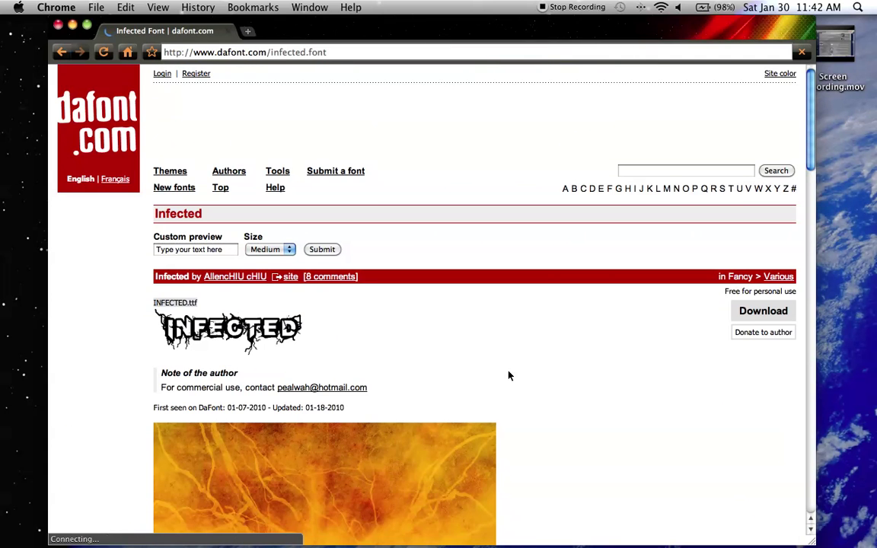
click(758, 313)
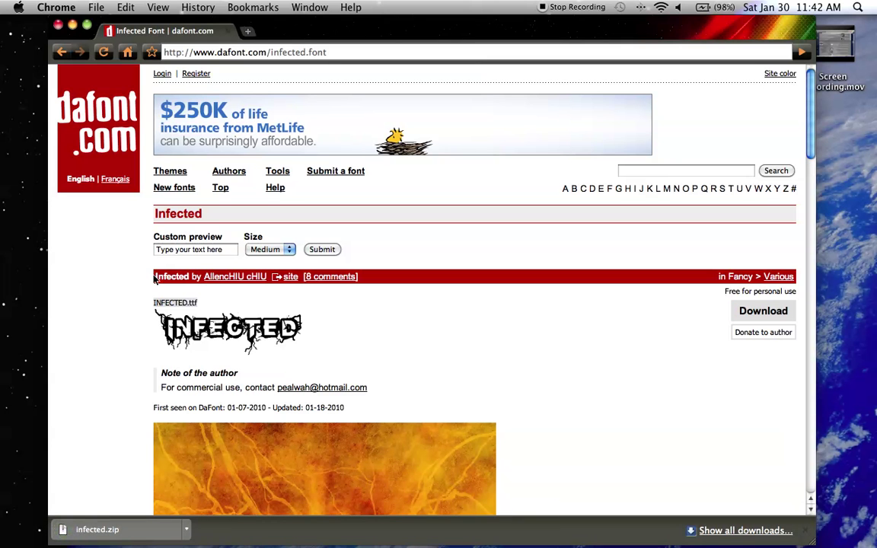
mouse_move(602, 546)
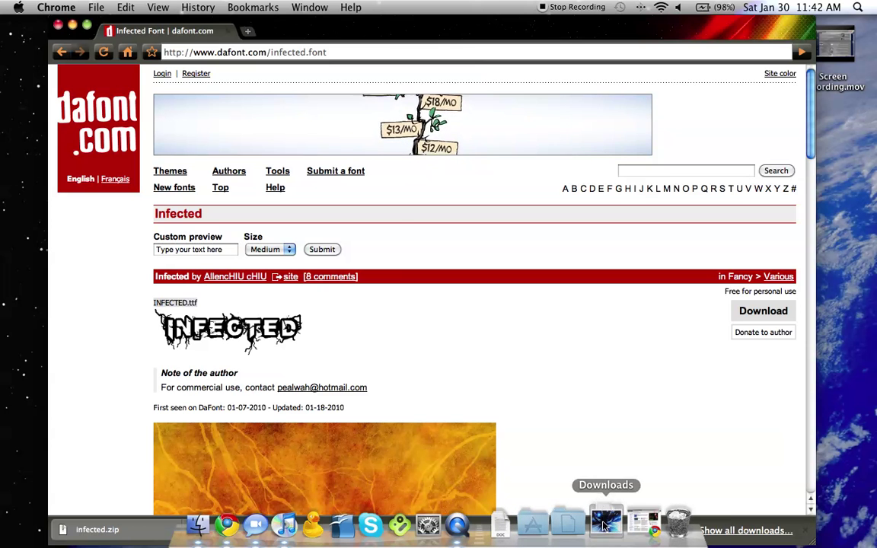
- Show the Downloads folder in a Finder window
click(604, 525)
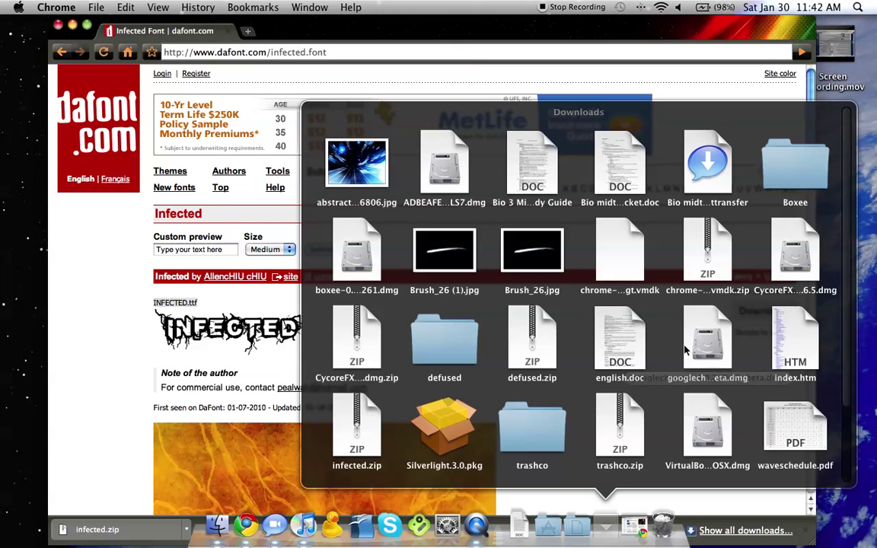
scroll(695, 320, down, 3)
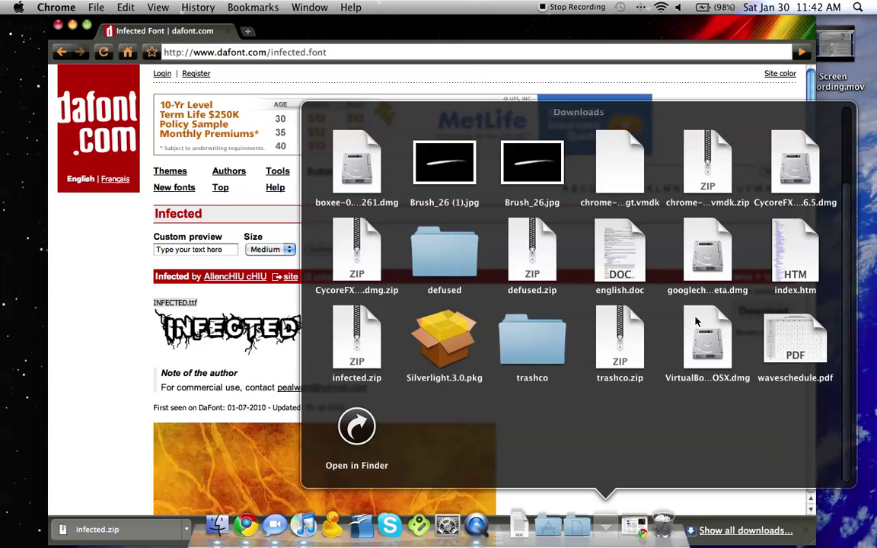
click(357, 430)
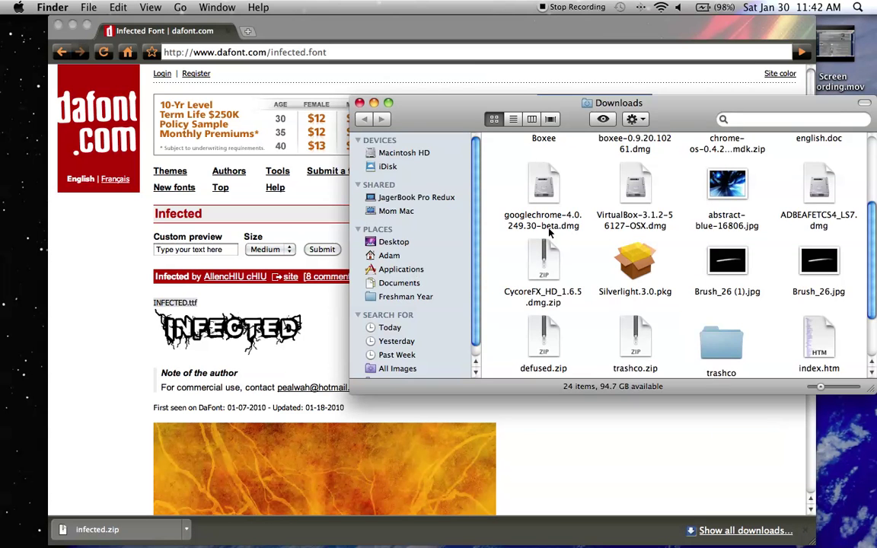
scroll(550, 232, down, 2)
scroll(565, 227, up, 4)
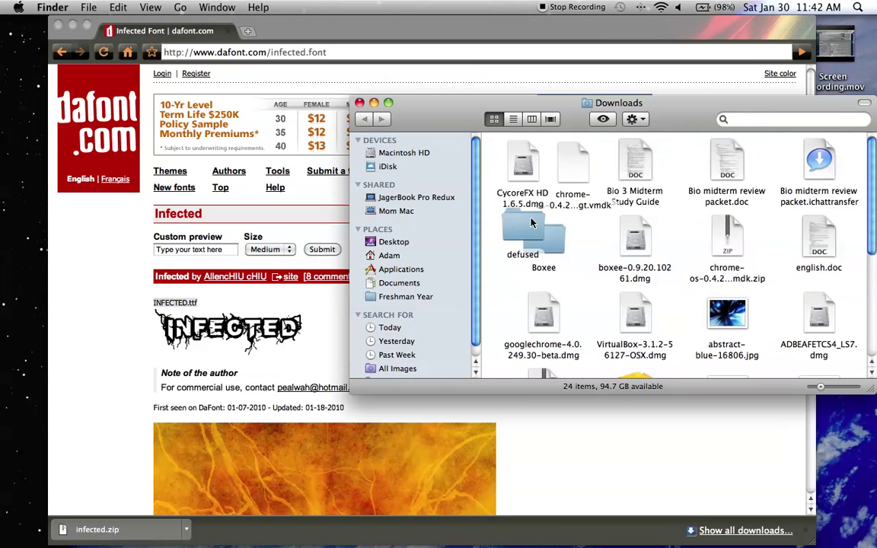
scroll(675, 241, down, 4)
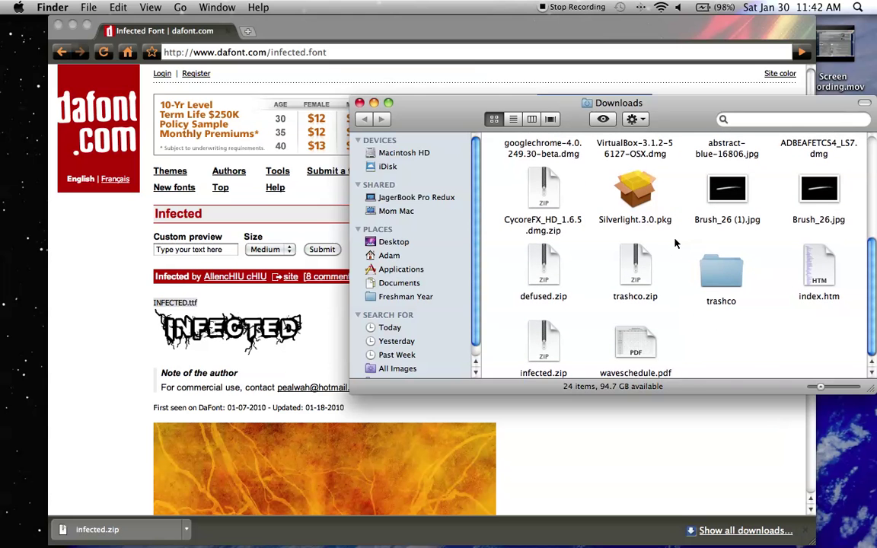
- Unzip infected.zip and open INFECTED.ttf from the extracted infected folder
double_click(539, 352)
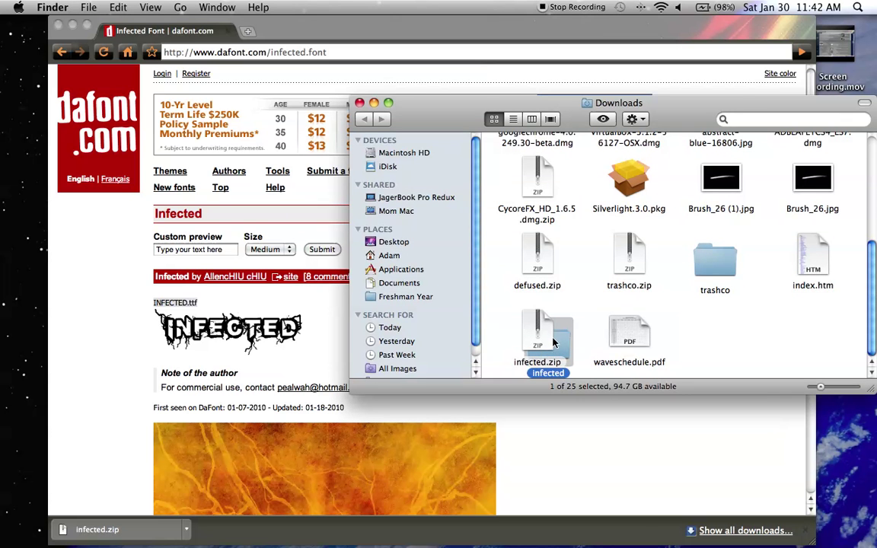
double_click(583, 347)
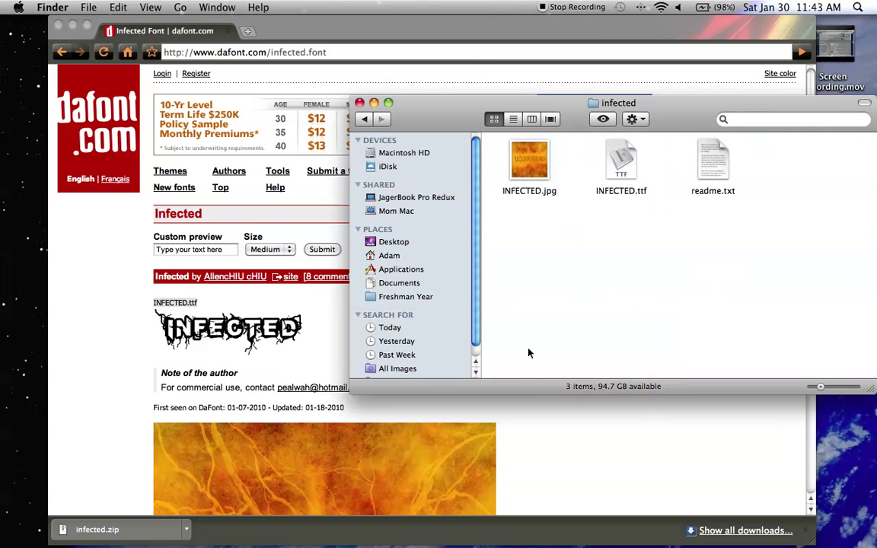
double_click(633, 166)
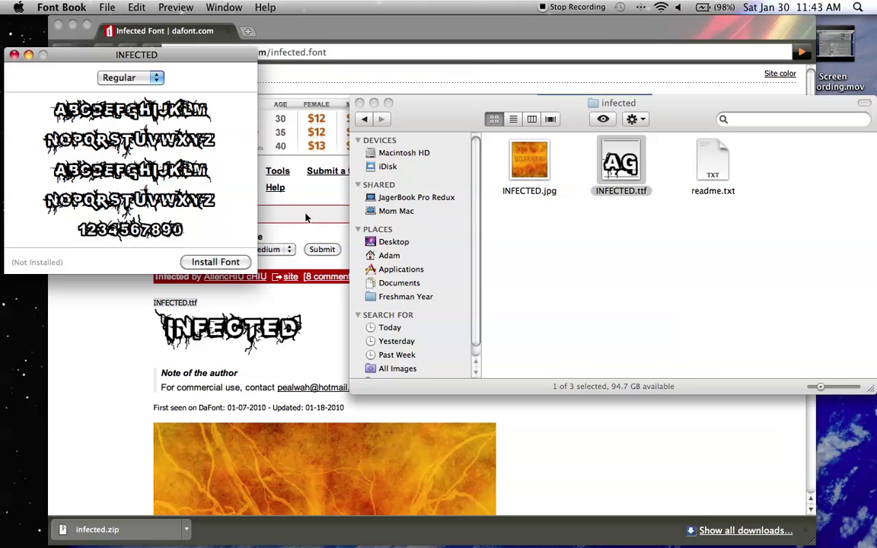
- Keep the Regular style and install the INFECTED font
click(159, 84)
click(153, 78)
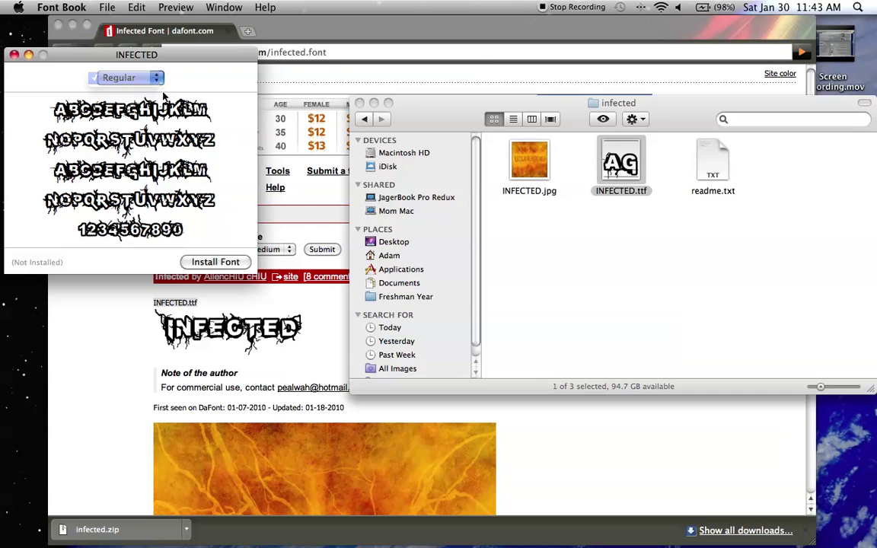
click(216, 263)
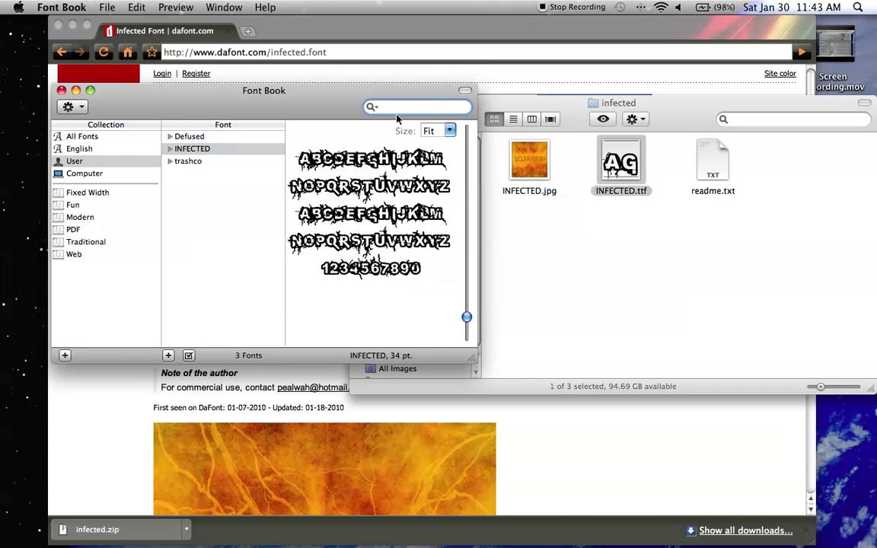
- In the User collection, preview INFECTED, trashco and Defused to compare them
click(193, 149)
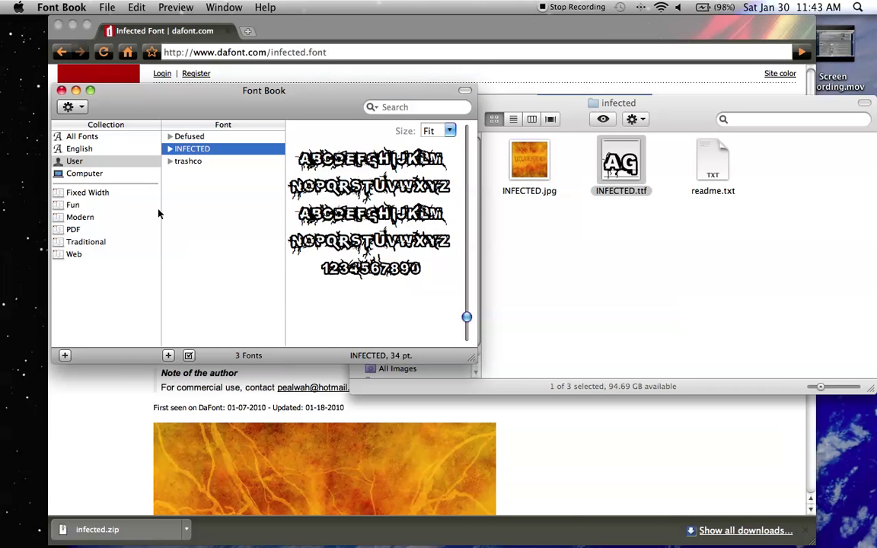
click(76, 162)
click(200, 150)
click(202, 162)
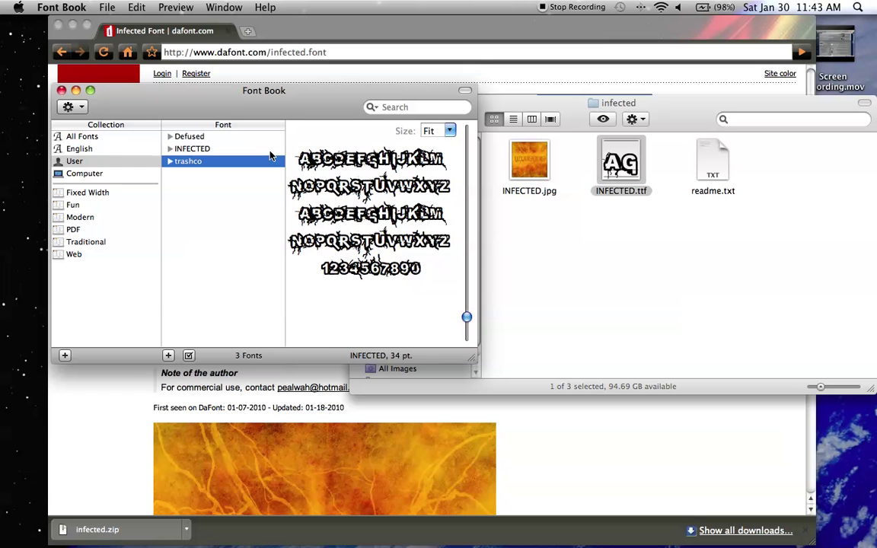
key(Up)
key(Up)
click(204, 150)
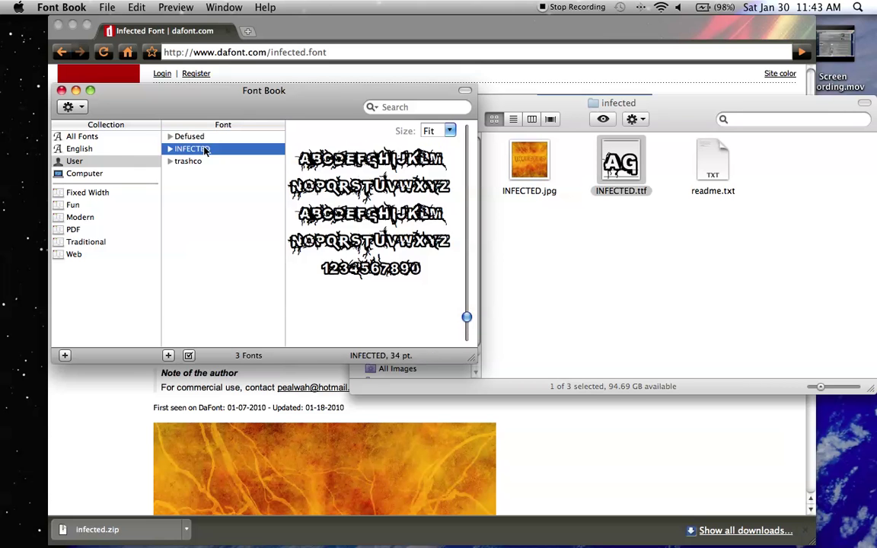
click(196, 161)
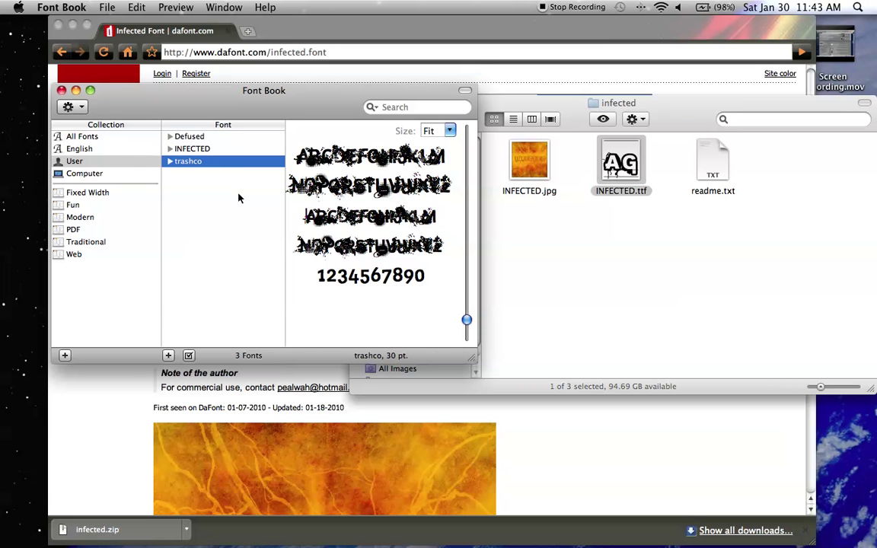